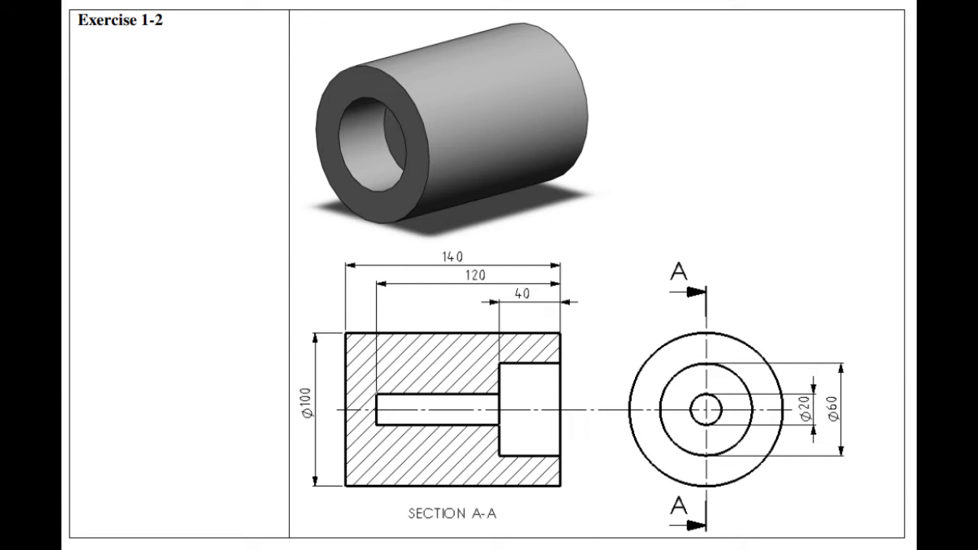
Start a sketch on the Front Plane and draw a circle centred on the origin
left_click(29, 189)
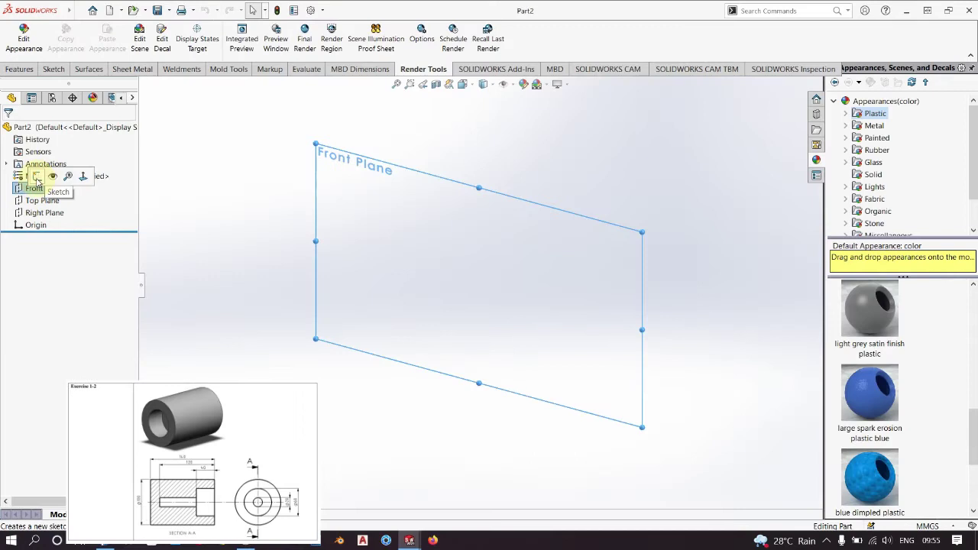
left_click(36, 182)
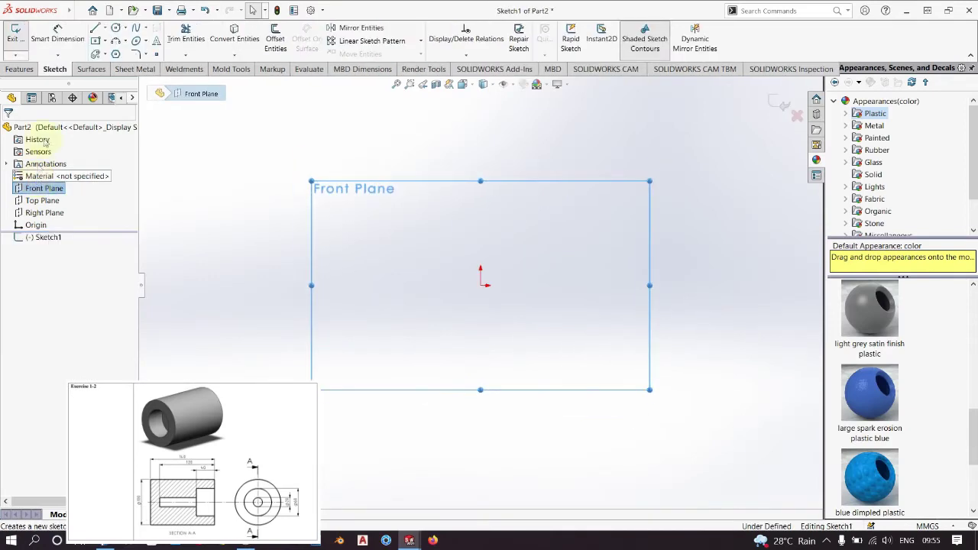
left_click(116, 29)
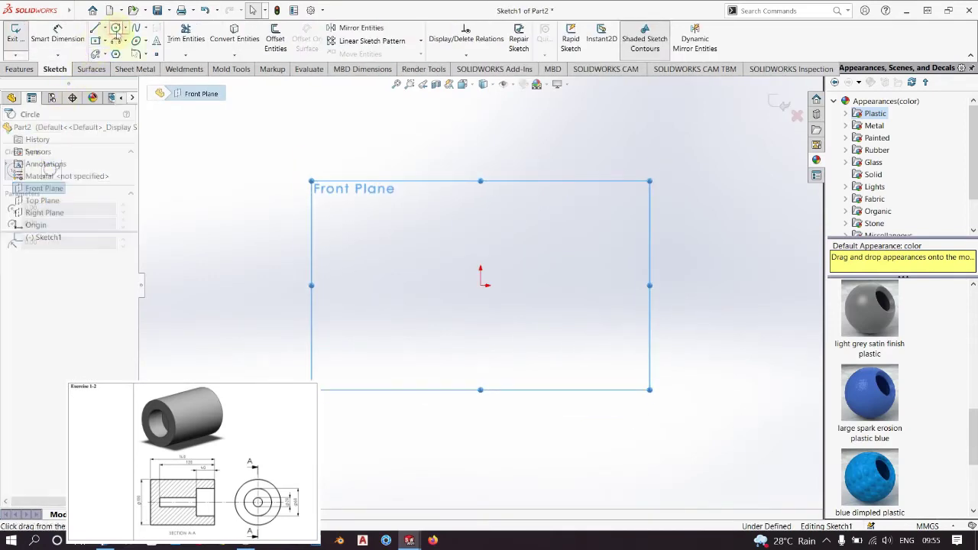
left_click(481, 288)
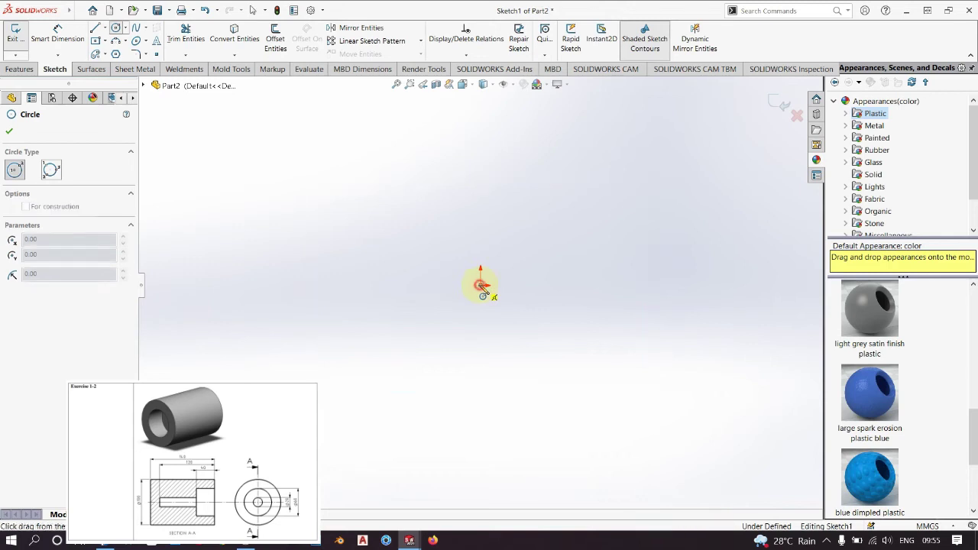
left_click(549, 341)
key("Escape")
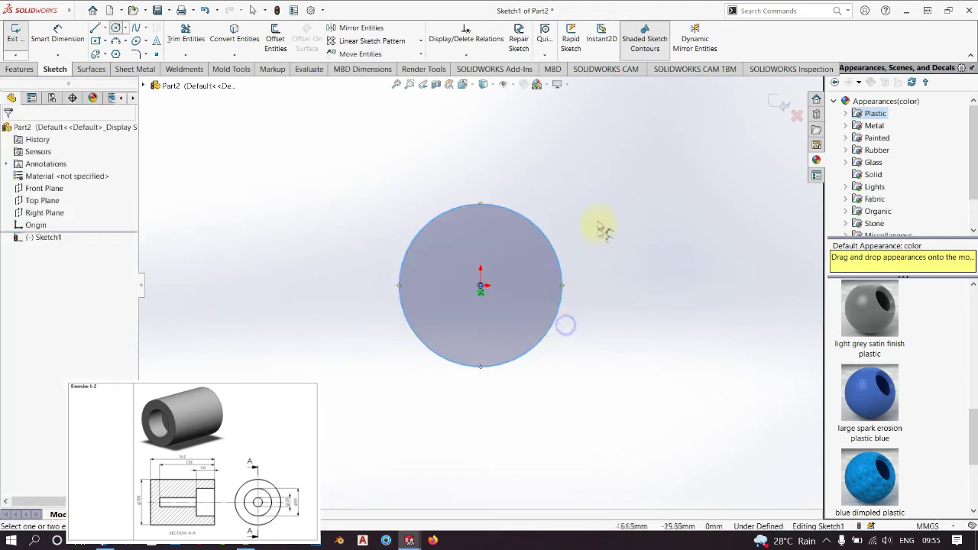
Dimension the circle's diameter to 100 mm
left_click(552, 244)
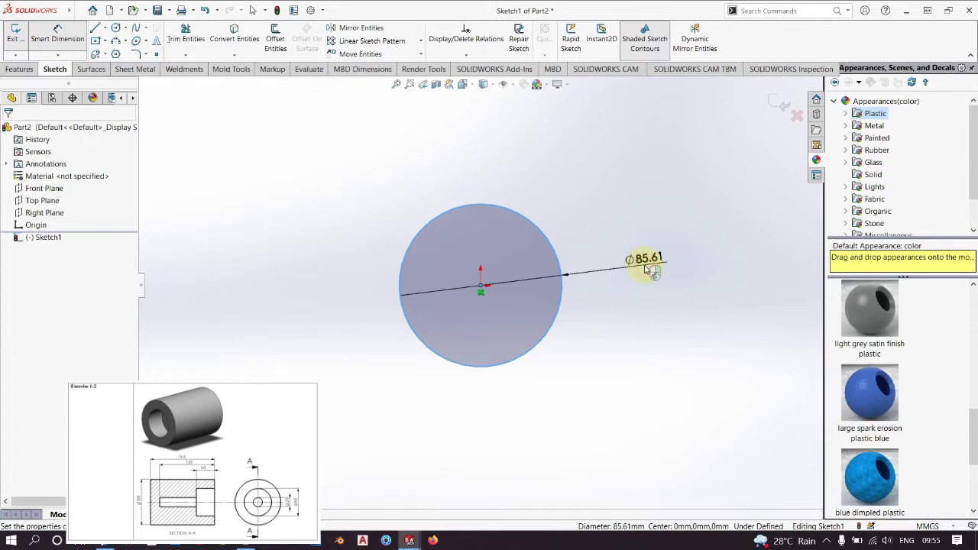
left_click(645, 267)
type("100")
key("Return")
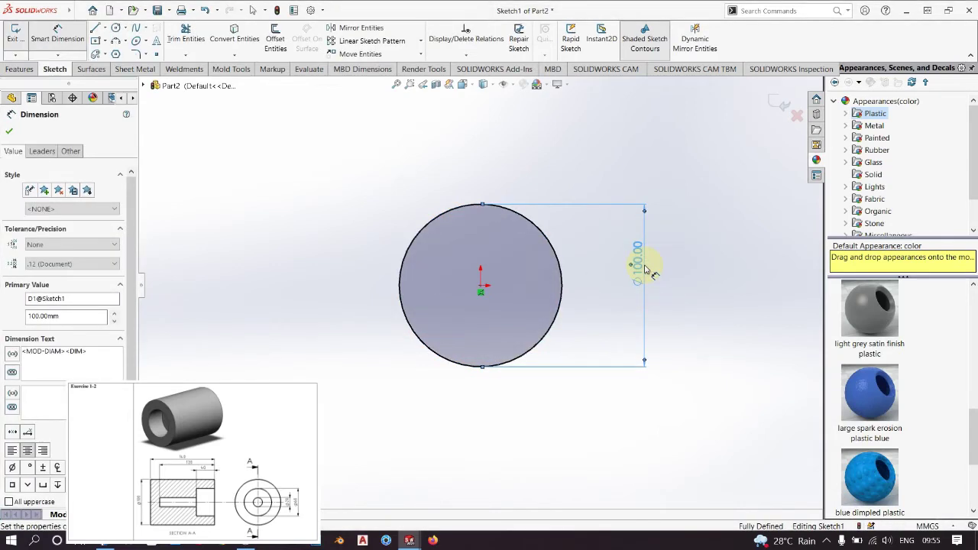
left_click(11, 133)
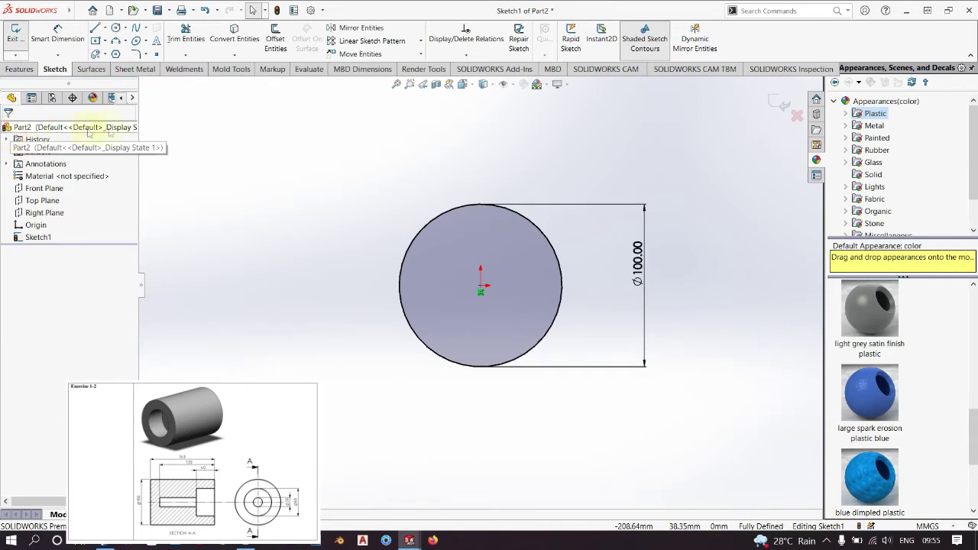
Extrude the Ø100 circle 140 mm into a solid cylinder, Boss-Extrude1
left_click(30, 69)
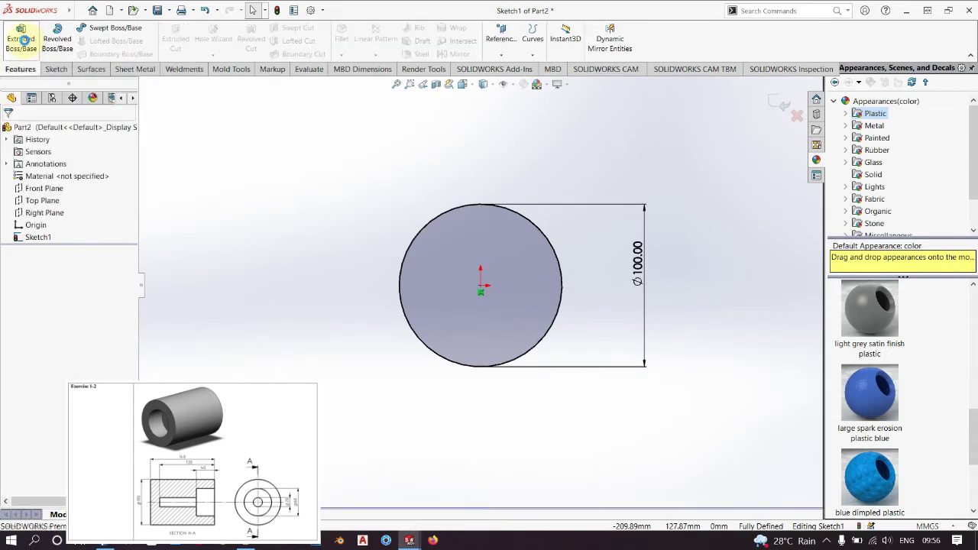
left_click(22, 42)
type("140")
key("Return")
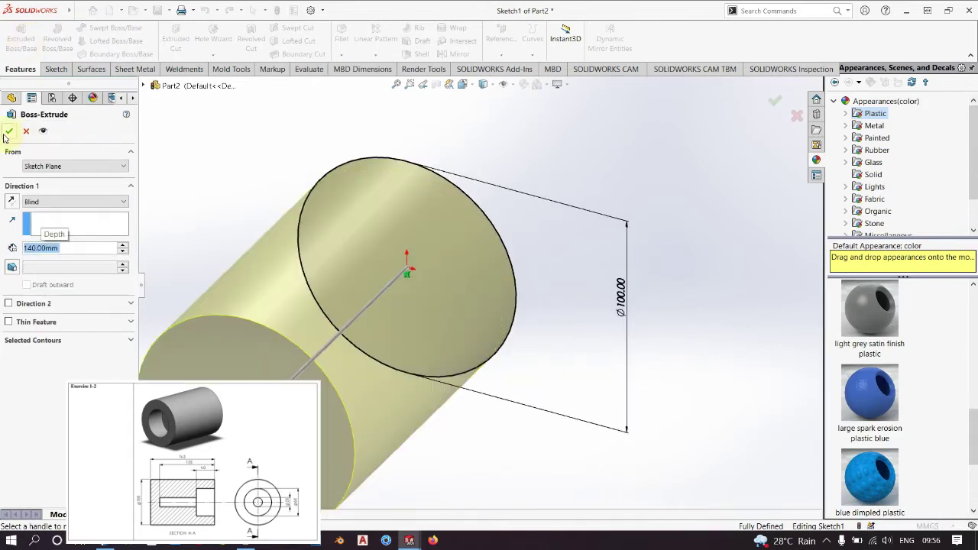
left_click(8, 131)
mouse_move(360, 371)
middle_mouse_down()
mouse_move(421, 209)
mouse_move(268, 373)
mouse_move(428, 252)
middle_mouse_up()
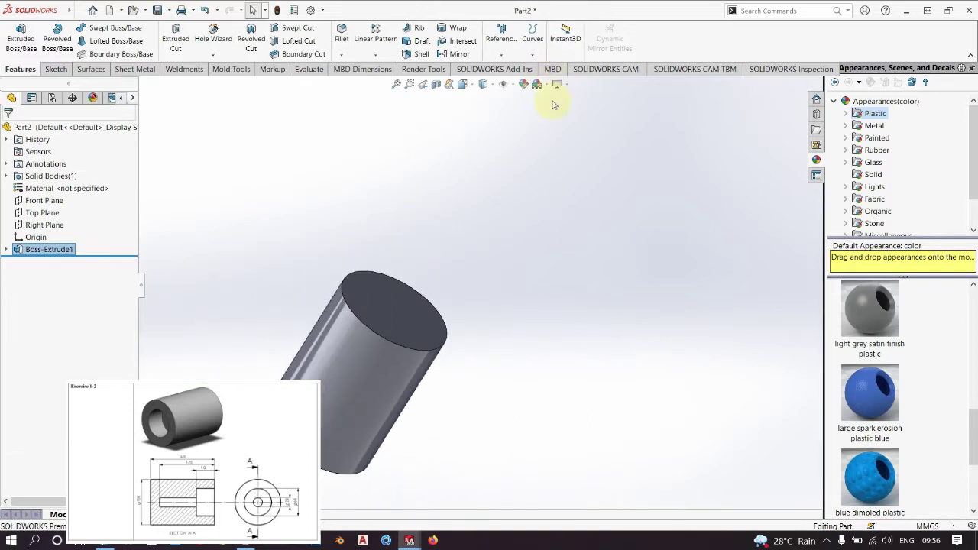
Change the cylinder's display style and start a new sketch on the Top Plane
left_click(557, 84)
left_click(603, 125)
middle_click_drag(430, 356, 403, 375)
left_click(44, 213)
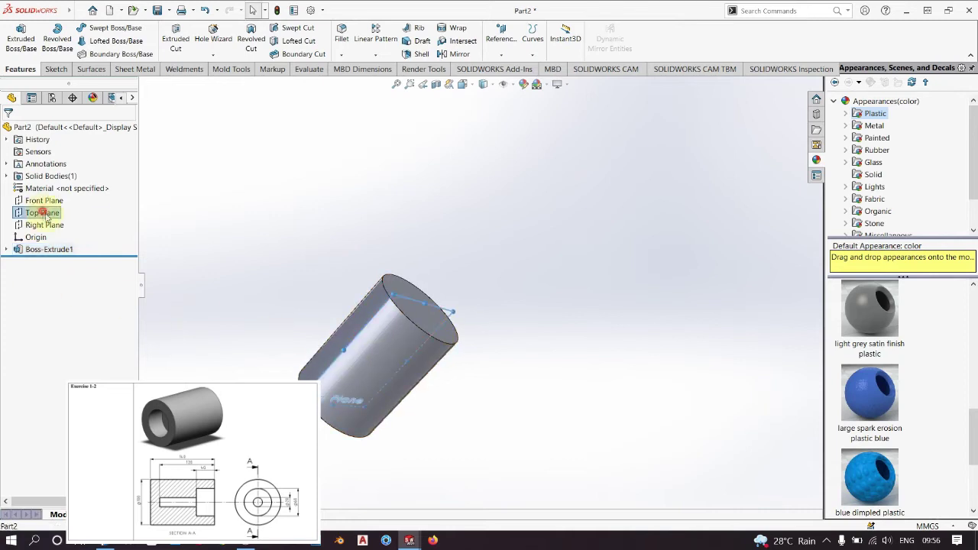
left_click(55, 197)
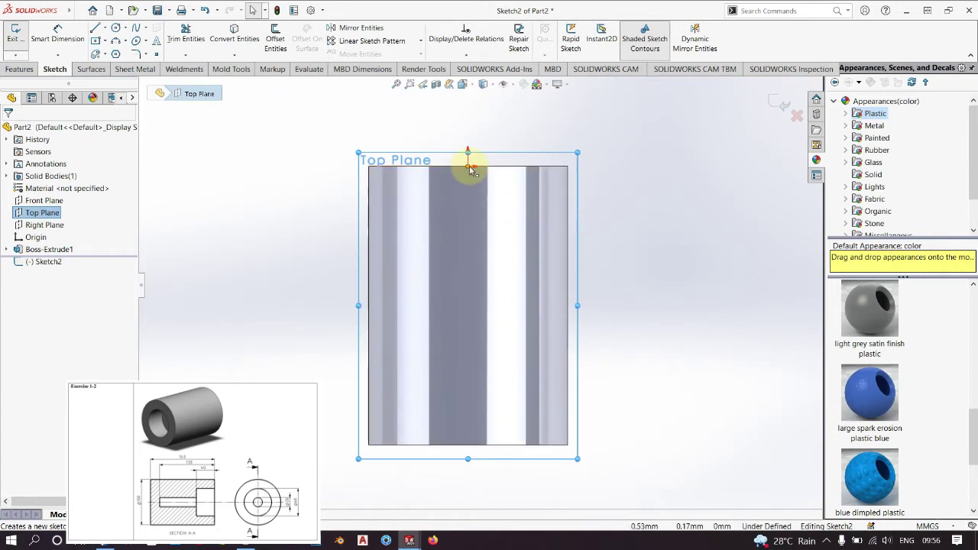
Draw a vertical centerline along the cylinder's axis from the top edge to the bottom edge
left_click(105, 28)
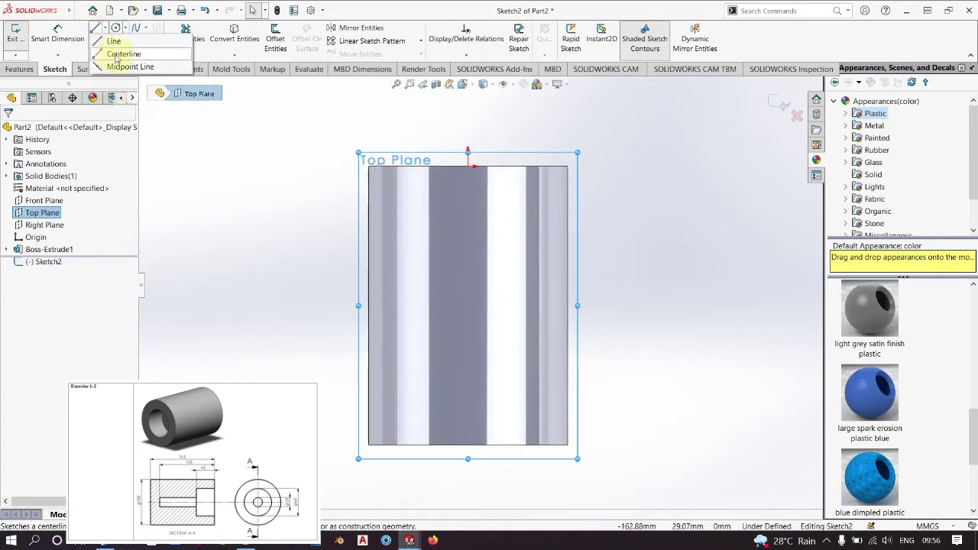
left_click(114, 51)
left_click(467, 167)
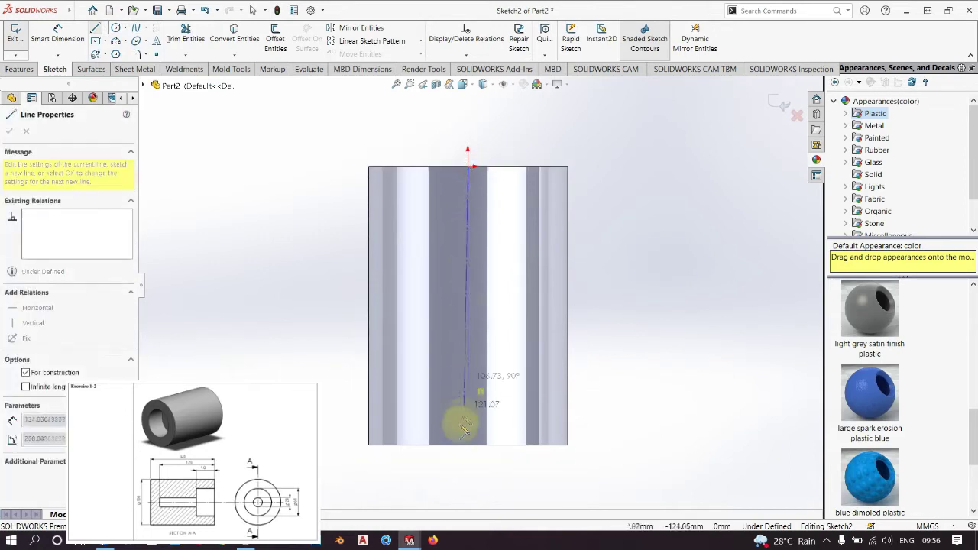
left_click(468, 446)
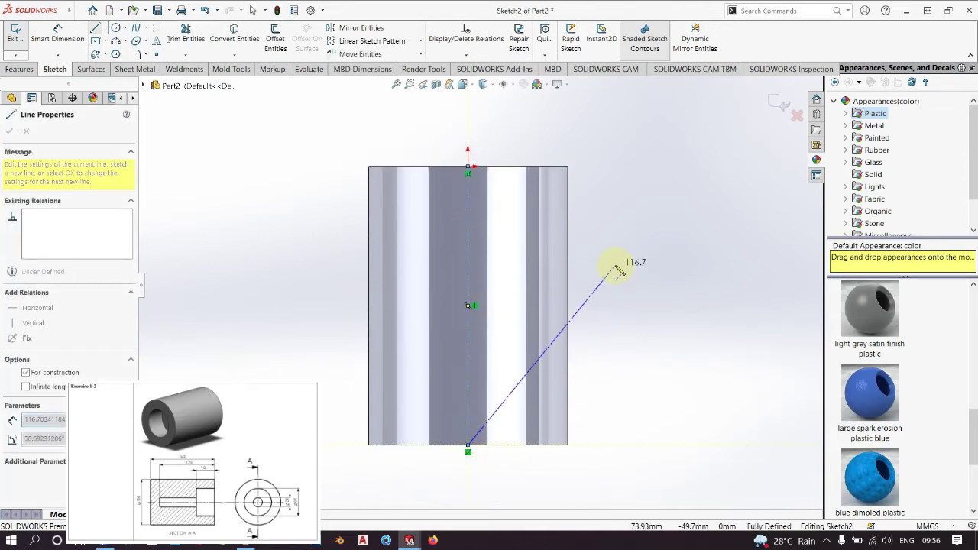
key("Escape")
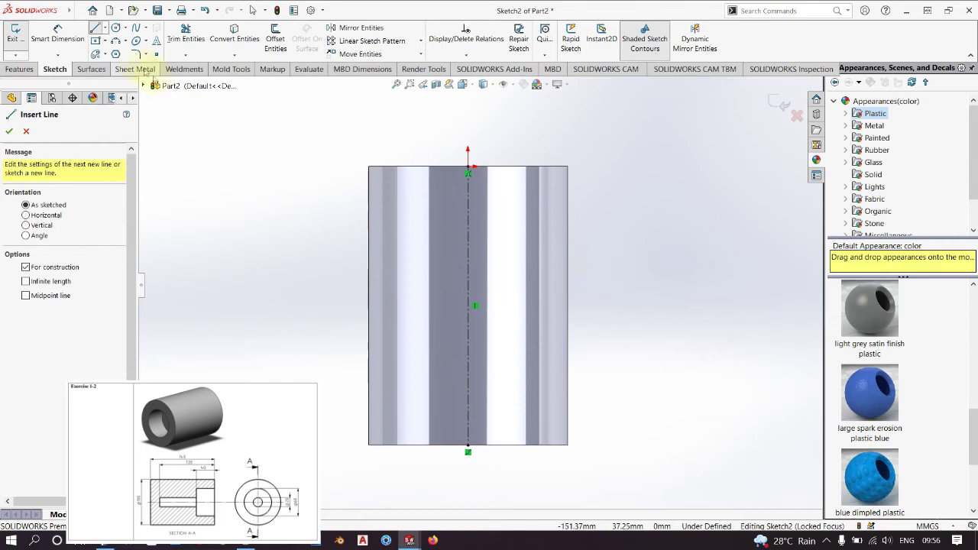
right_click_drag(305, 224, 2, 290)
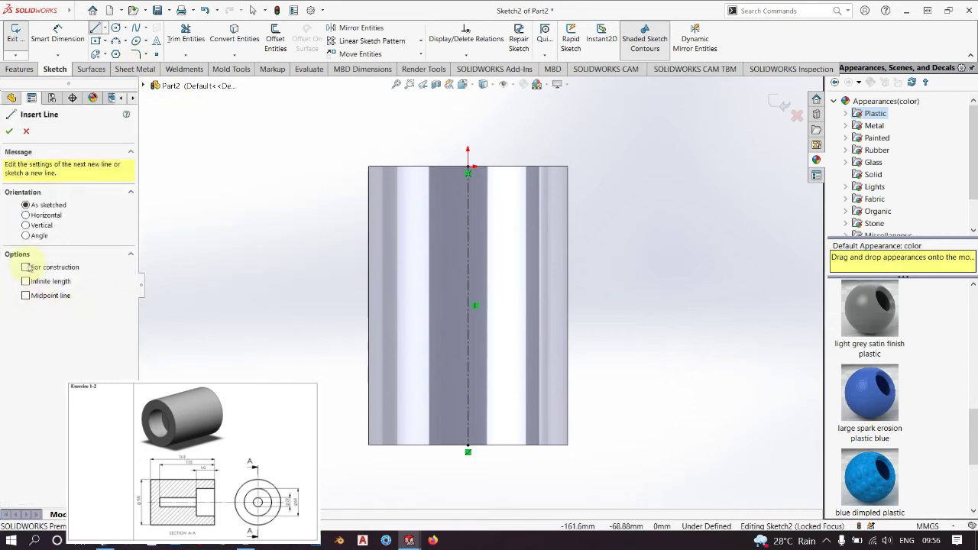
Draw a stepped bore outline beside the centreline, from its top end back to the axis
left_click(468, 173)
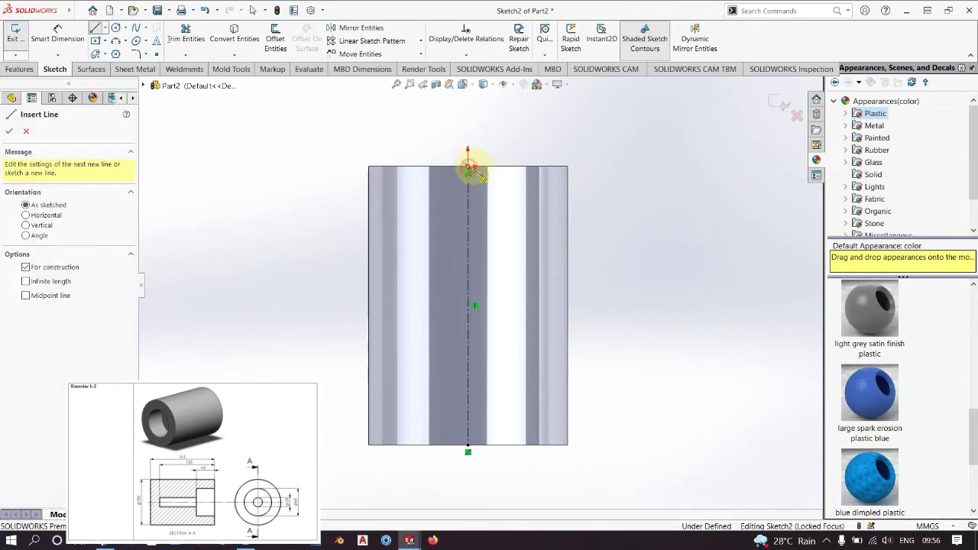
left_click(469, 166)
left_click(529, 167)
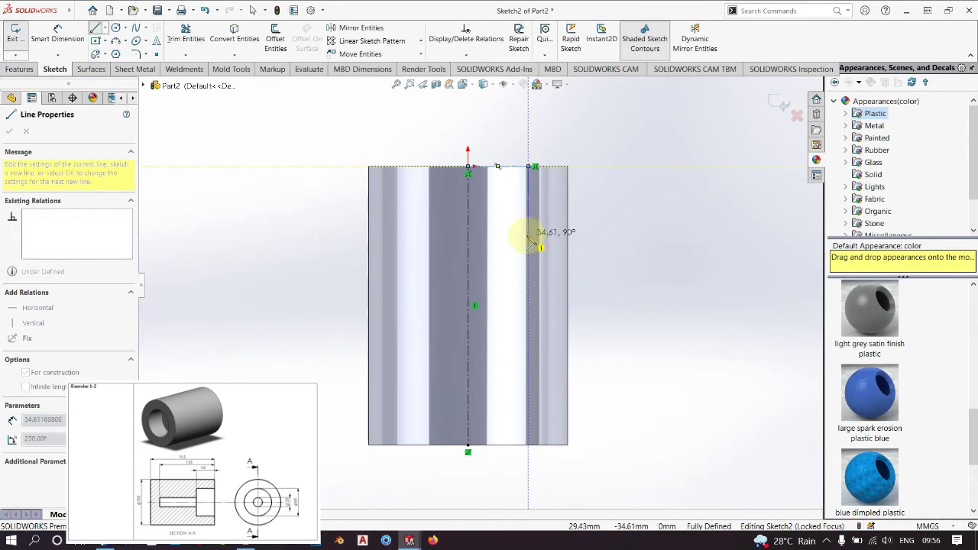
left_click(529, 234)
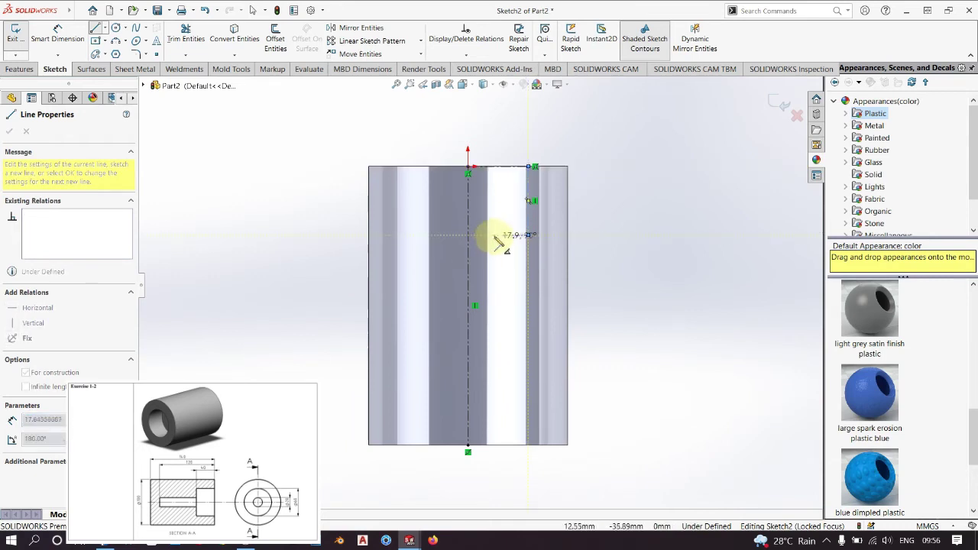
left_click(492, 235)
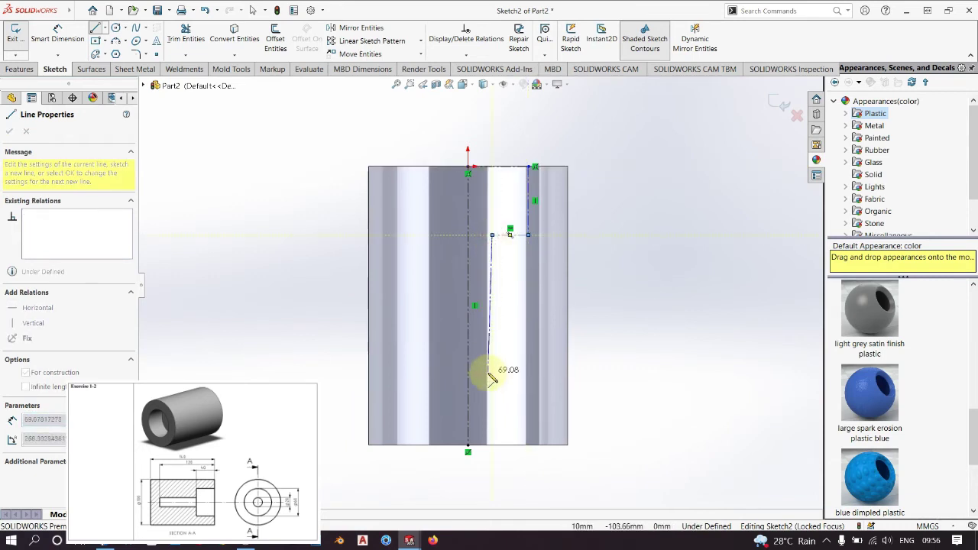
left_click(492, 380)
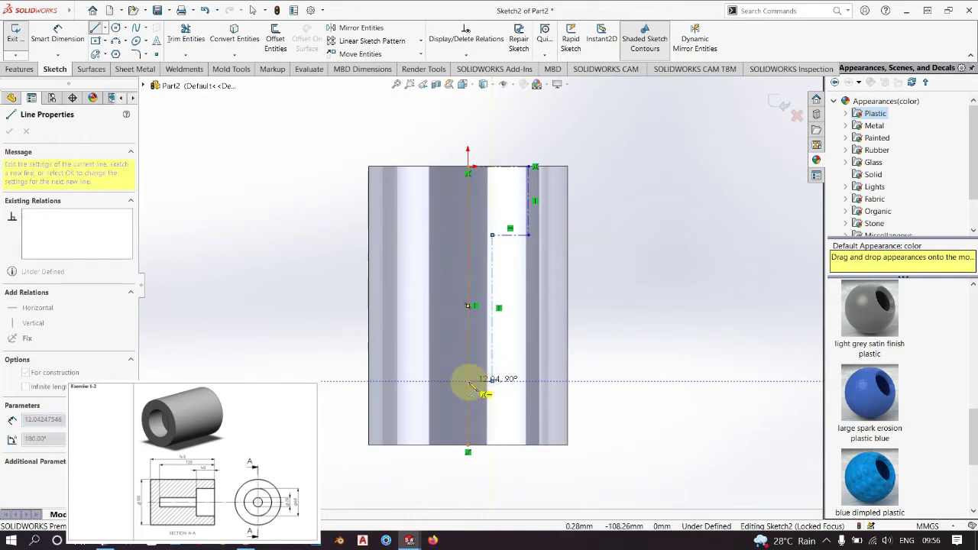
left_click(469, 381)
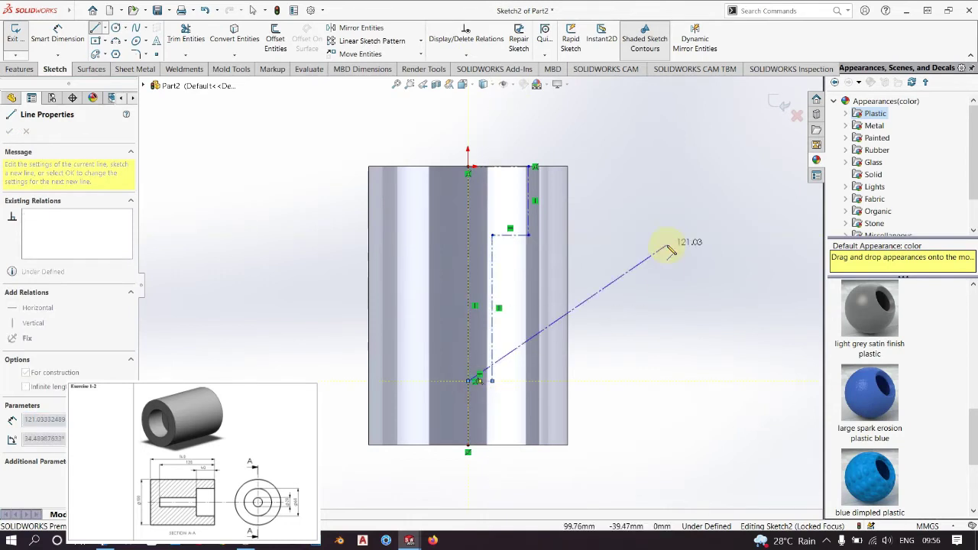
key("Escape")
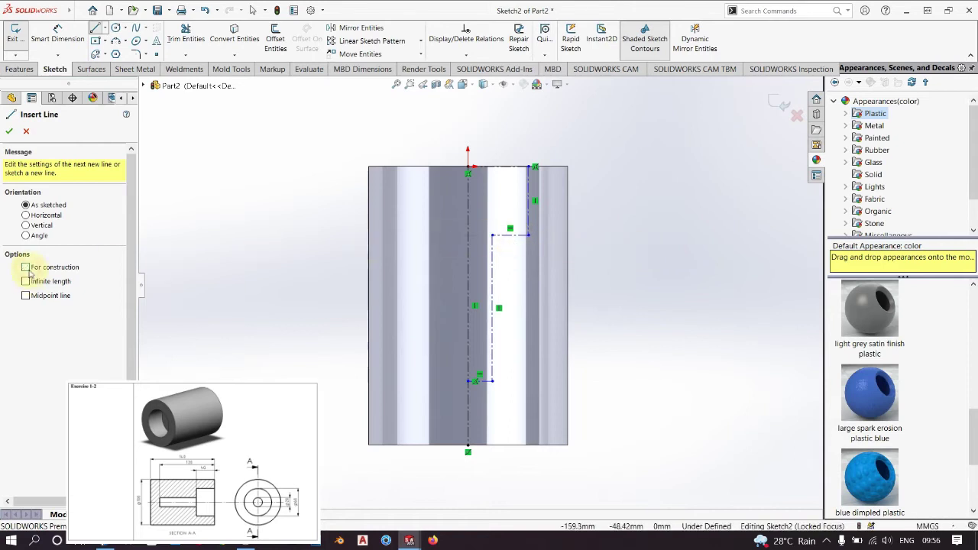
Convert the four bore outline lines from construction lines to regular sketch lines
left_click(510, 235)
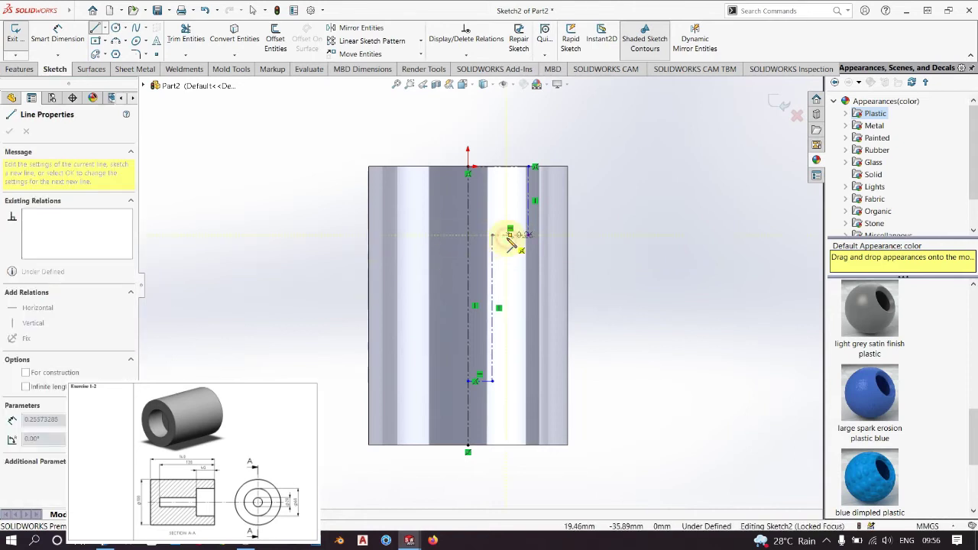
key("Escape")
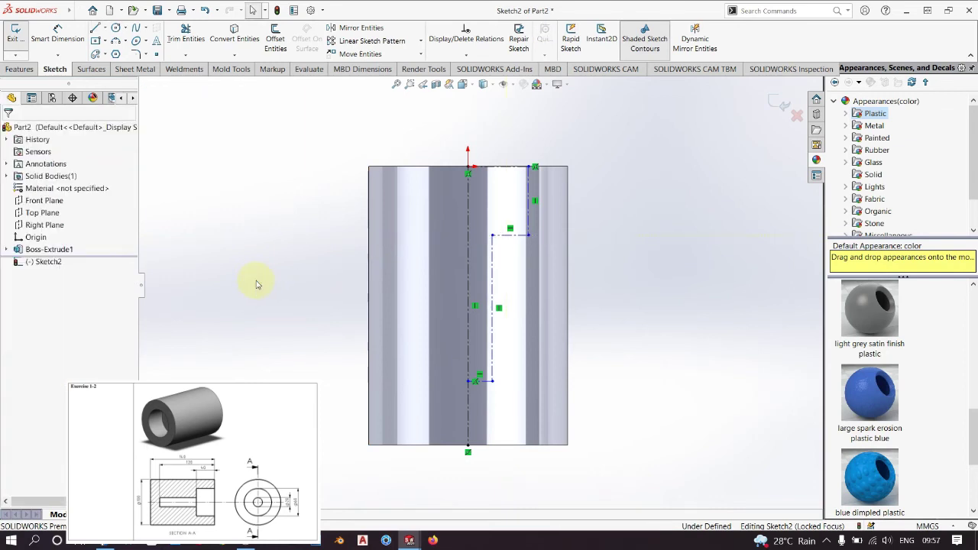
left_click(515, 236)
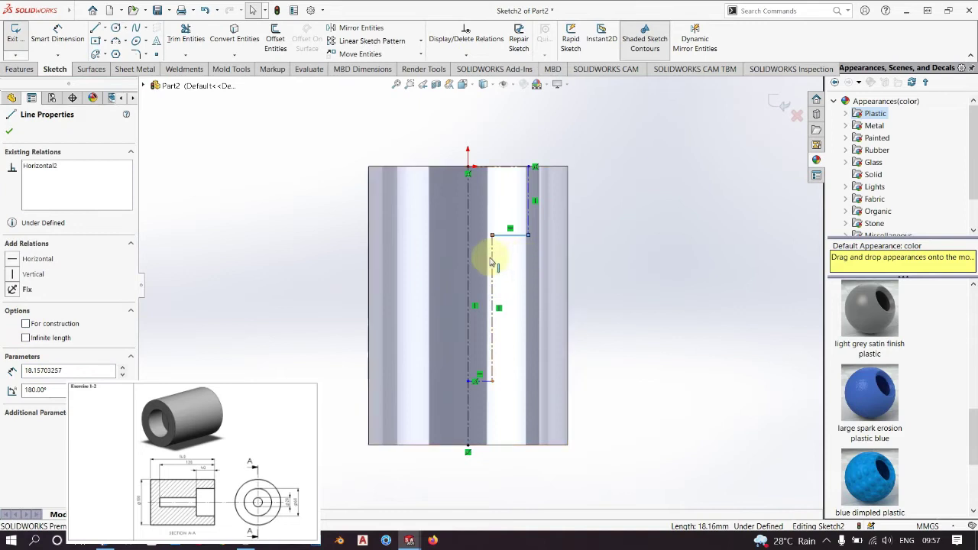
key("Escape")
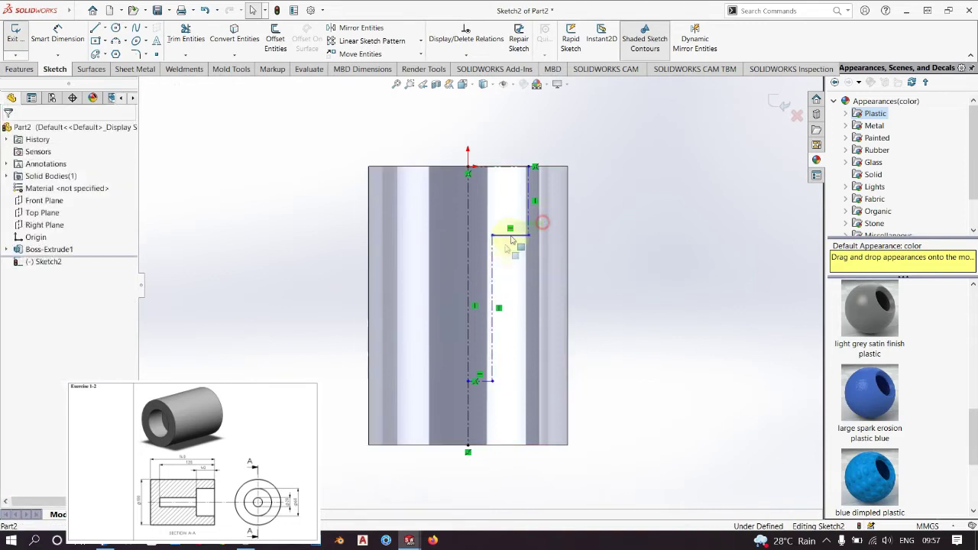
left_click(480, 404)
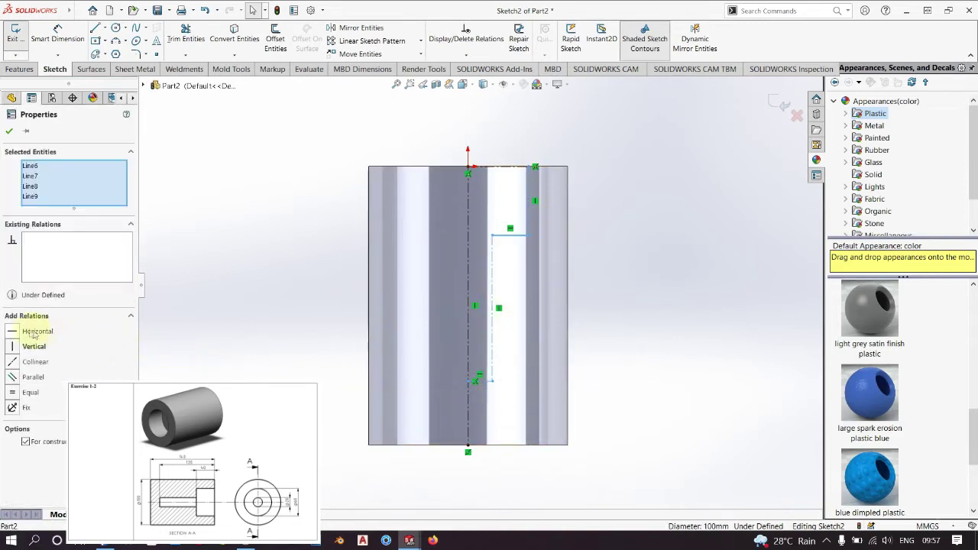
left_click(26, 443)
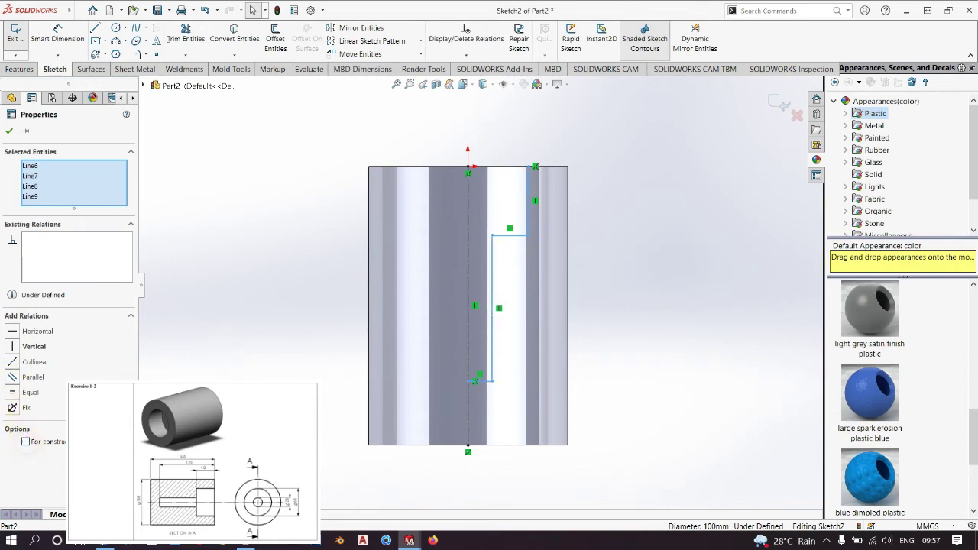
Select the profile's top line and accept its Line Properties
scroll(504, 198, "down", 2)
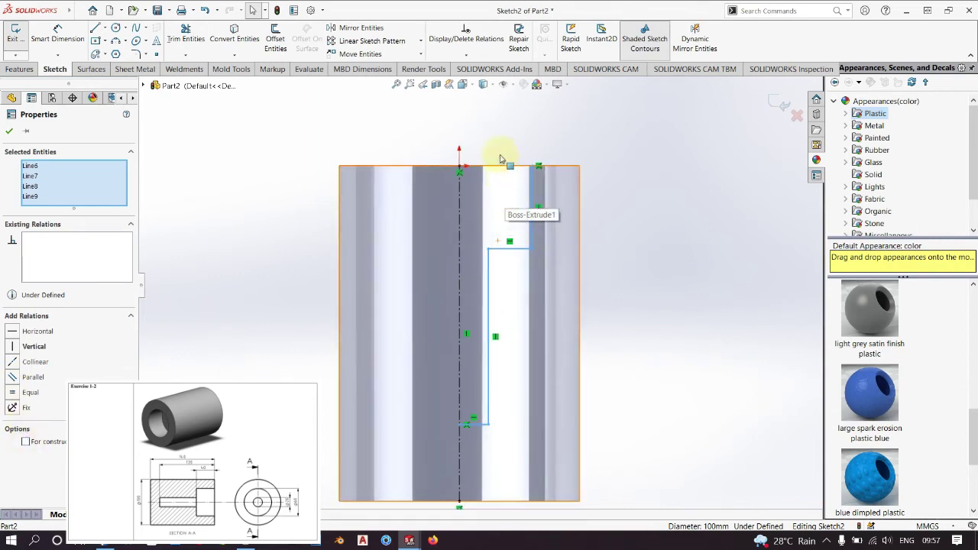
left_click(497, 165)
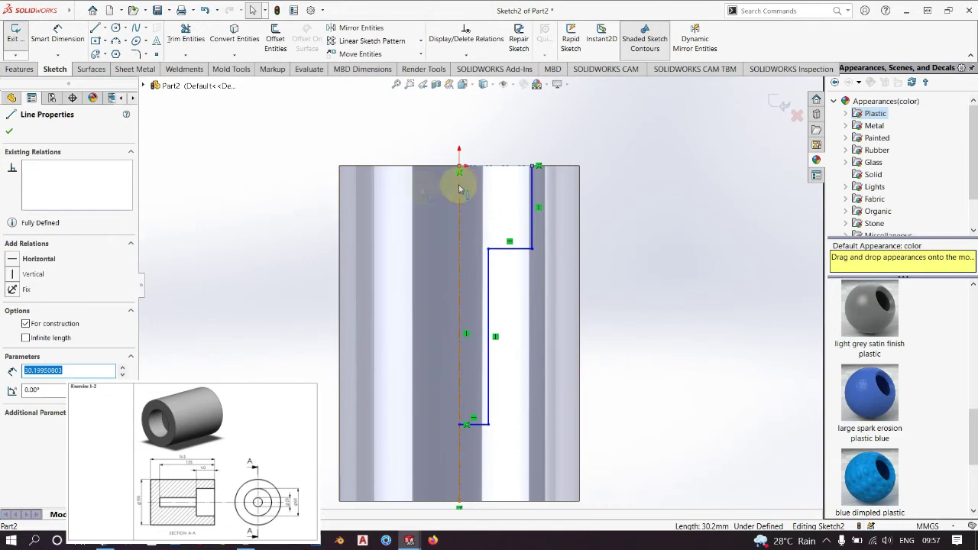
left_click(9, 133)
scroll(573, 259, "up", 2)
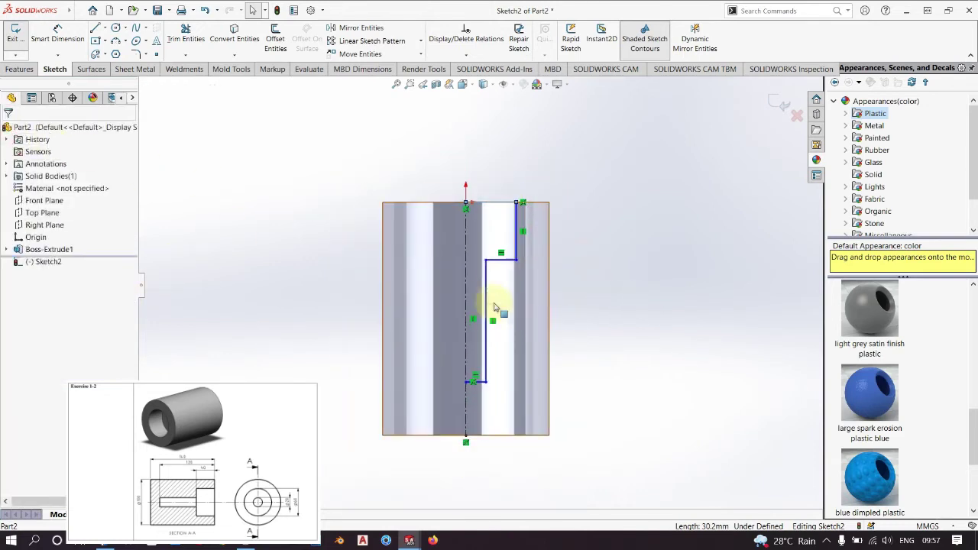
scroll(642, 326, "down", 1)
right_click_drag(611, 220, 595, 214)
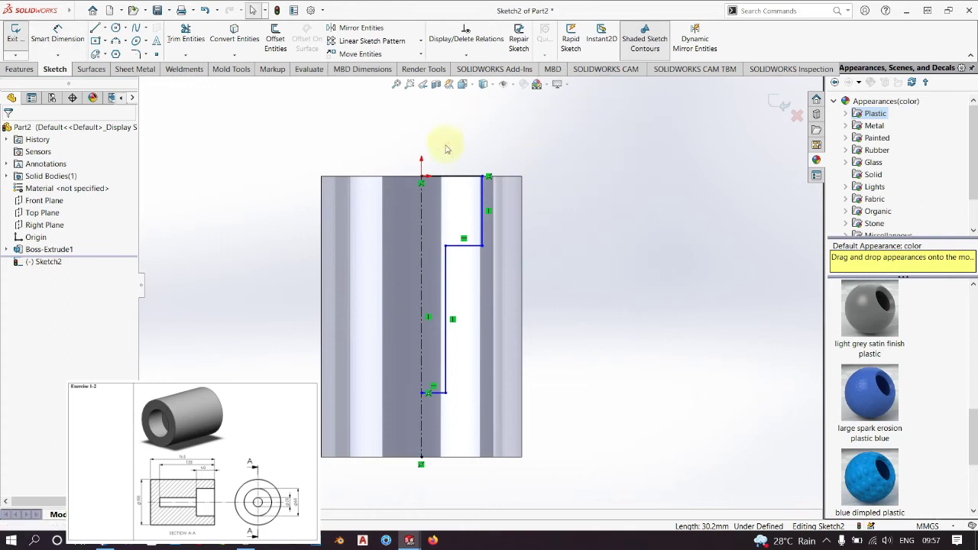
left_click(454, 178)
Dimension the top line to 30 mm and its offset from the centreline to 10 mm
key("d")
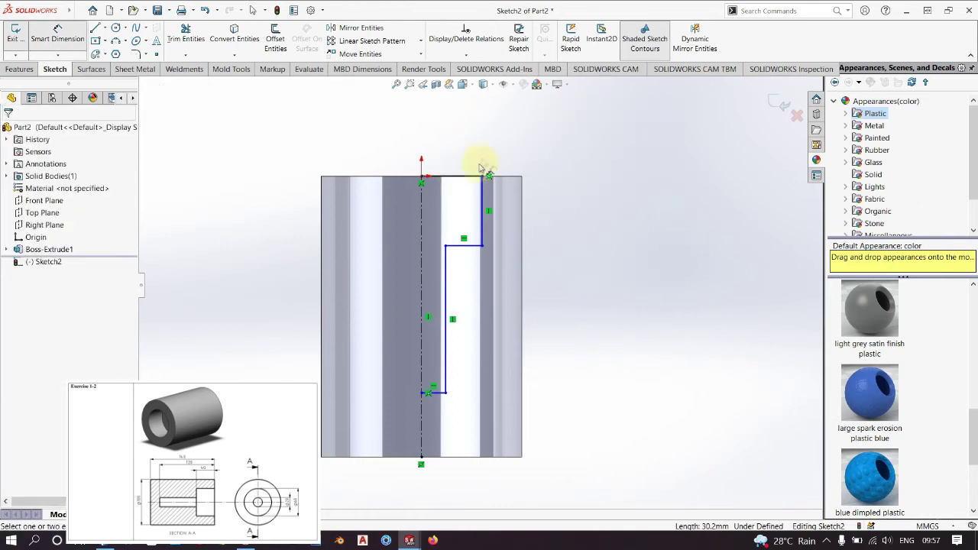
left_click(470, 179)
left_click(469, 139)
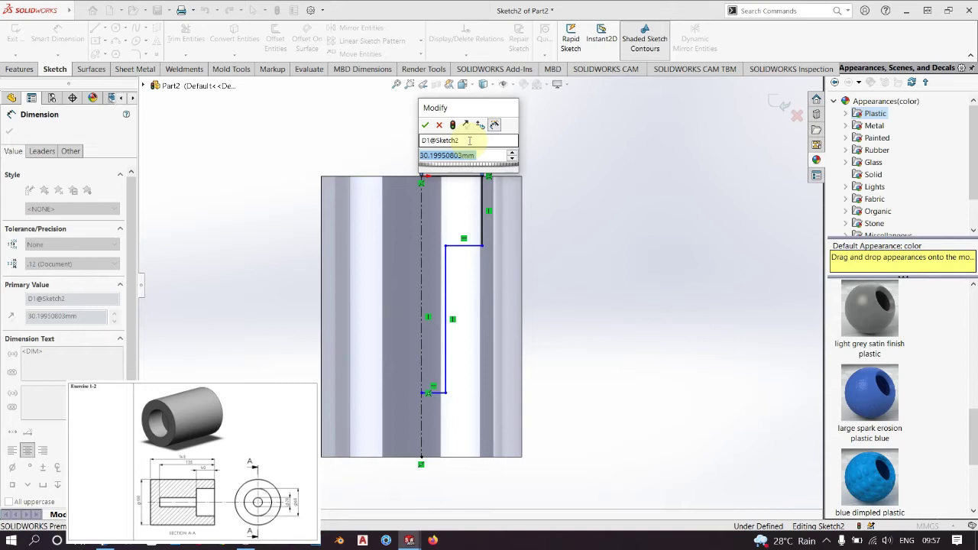
type("30")
key("Return")
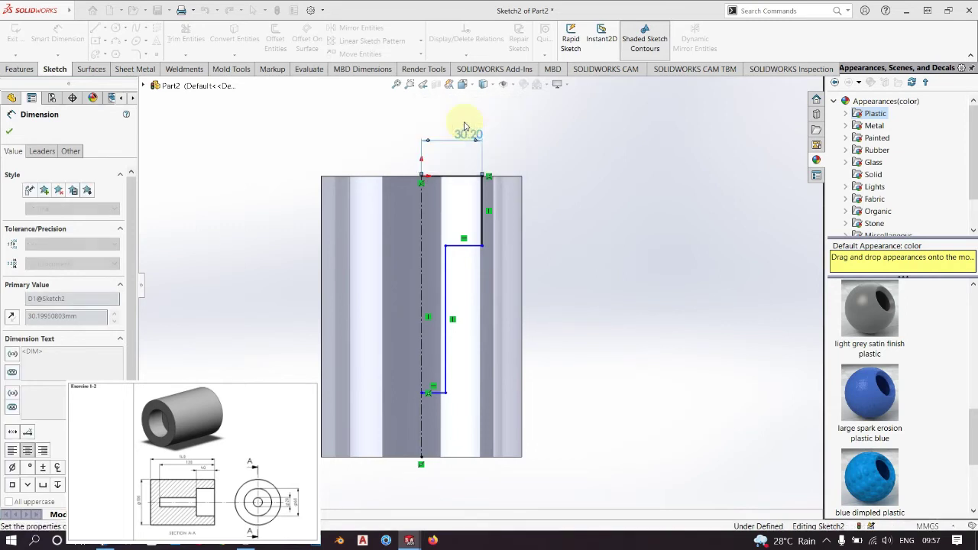
left_click_drag(446, 258, 419, 205)
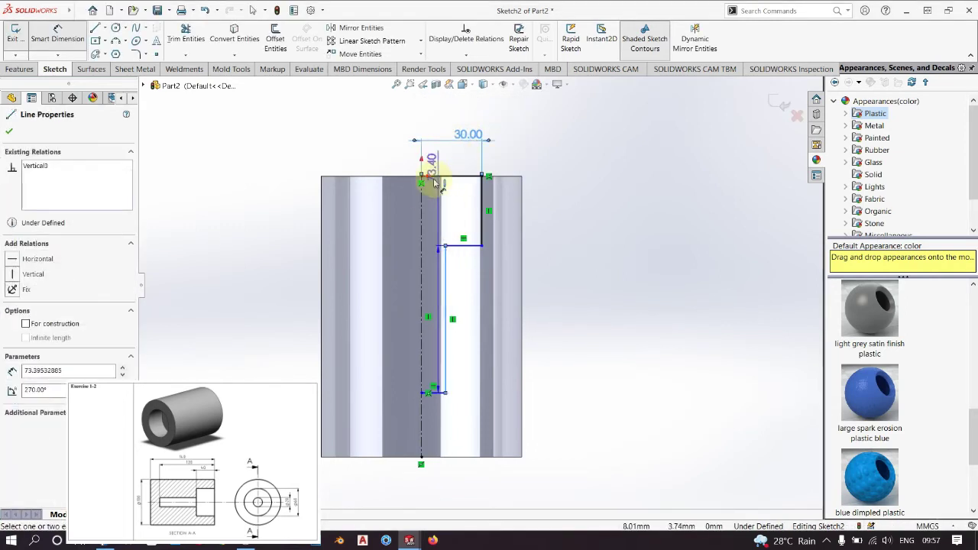
left_click(421, 214)
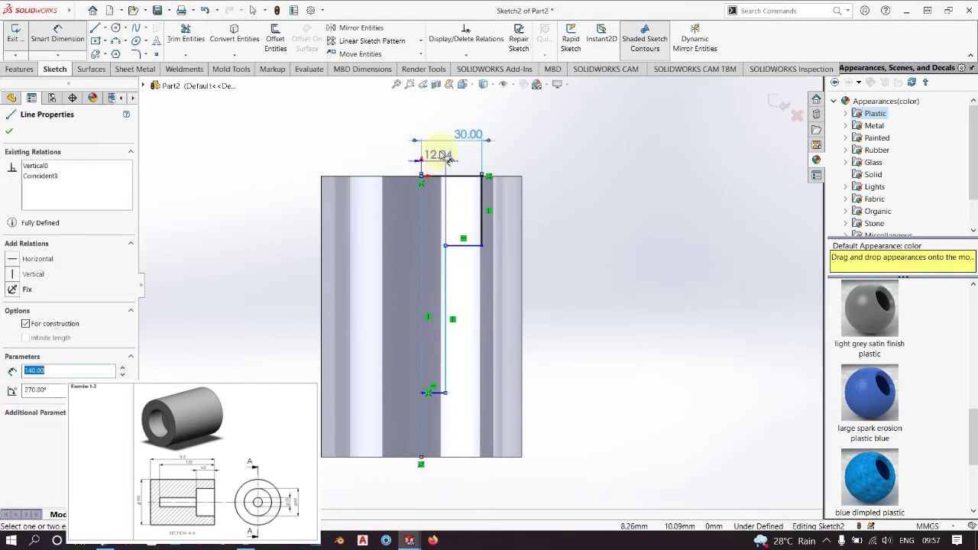
left_click(440, 120)
type("10")
key("Return")
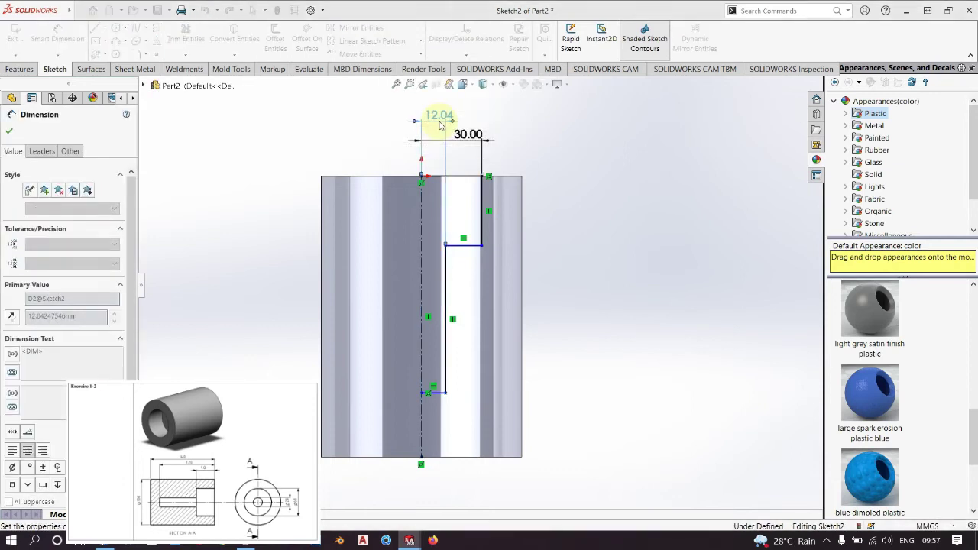
Dimension the step depth to 40 mm and the bore length to 80 mm
left_click(479, 201)
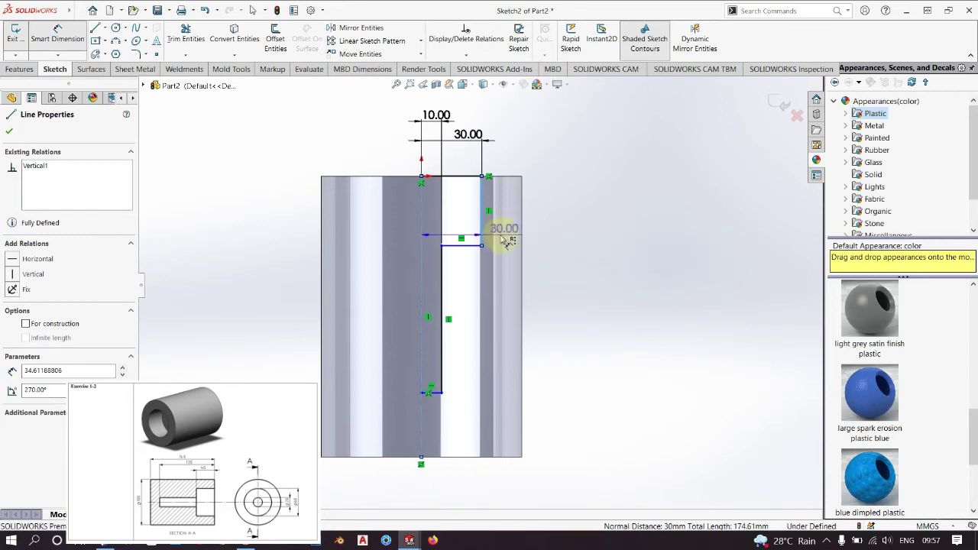
left_click(608, 211)
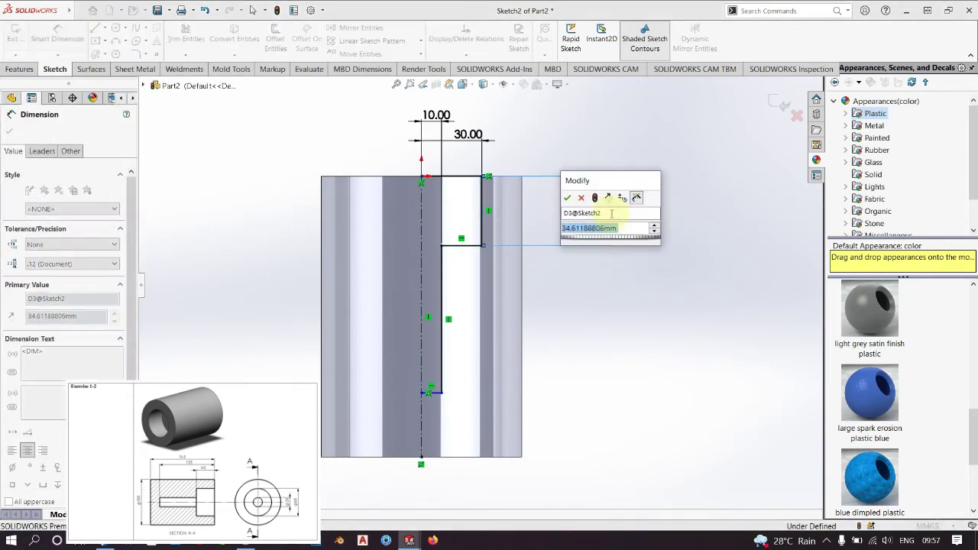
type("40")
key("Return")
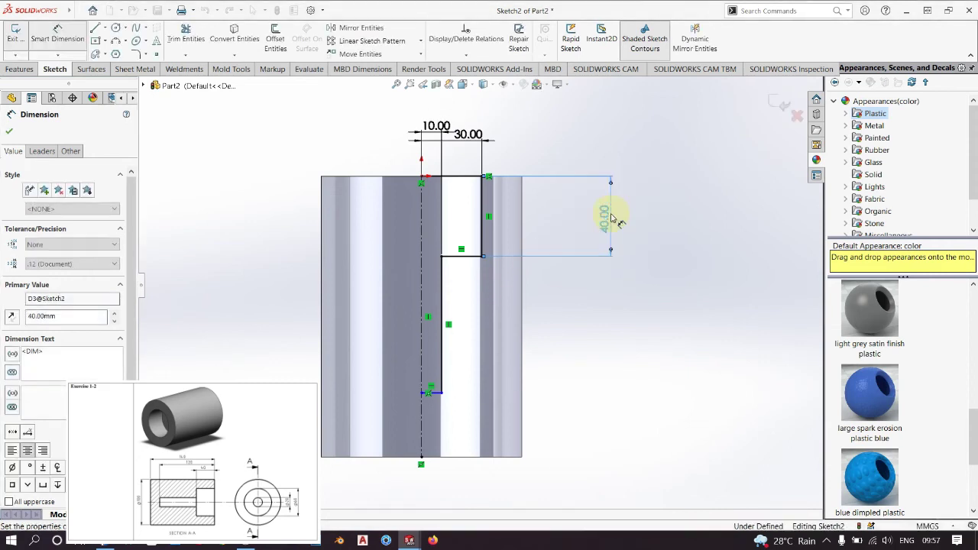
left_click(444, 280)
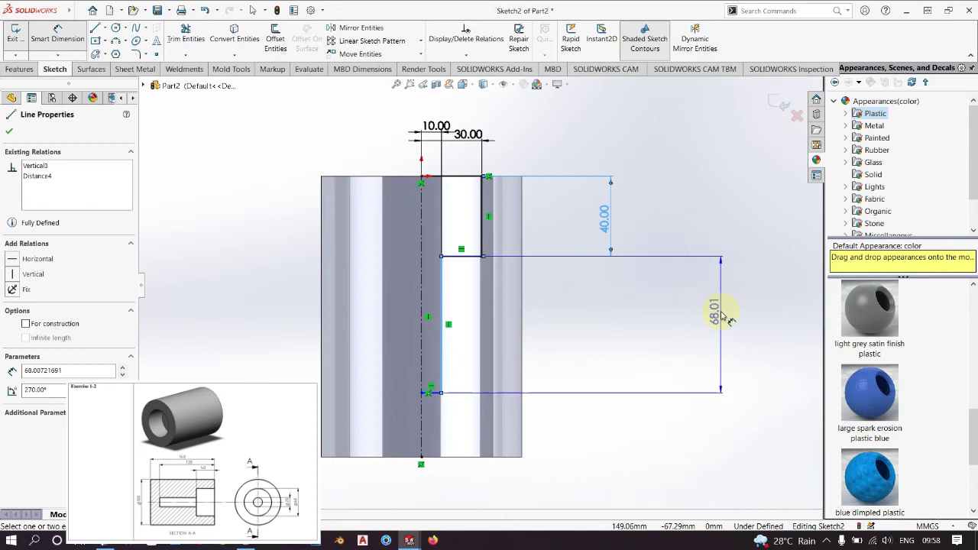
left_click(725, 318)
type("80")
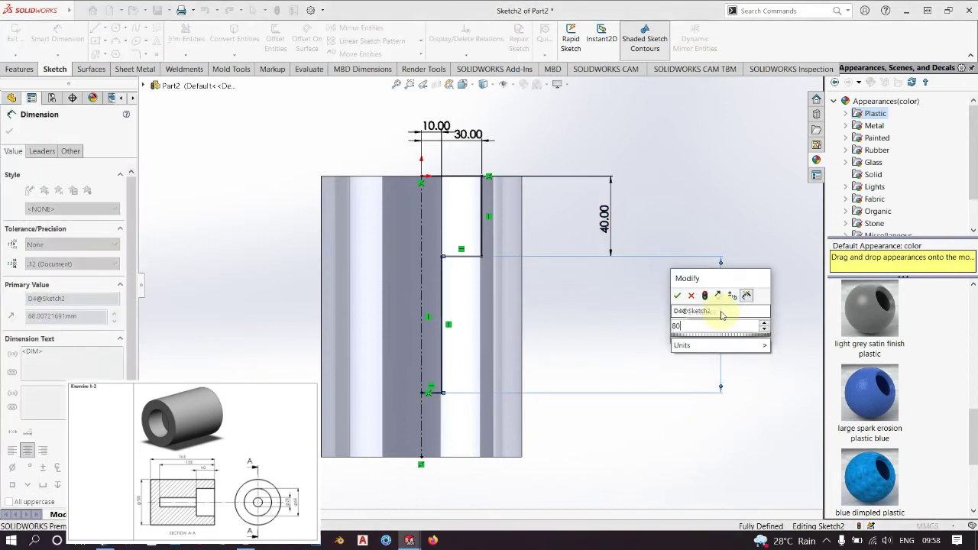
key("Return")
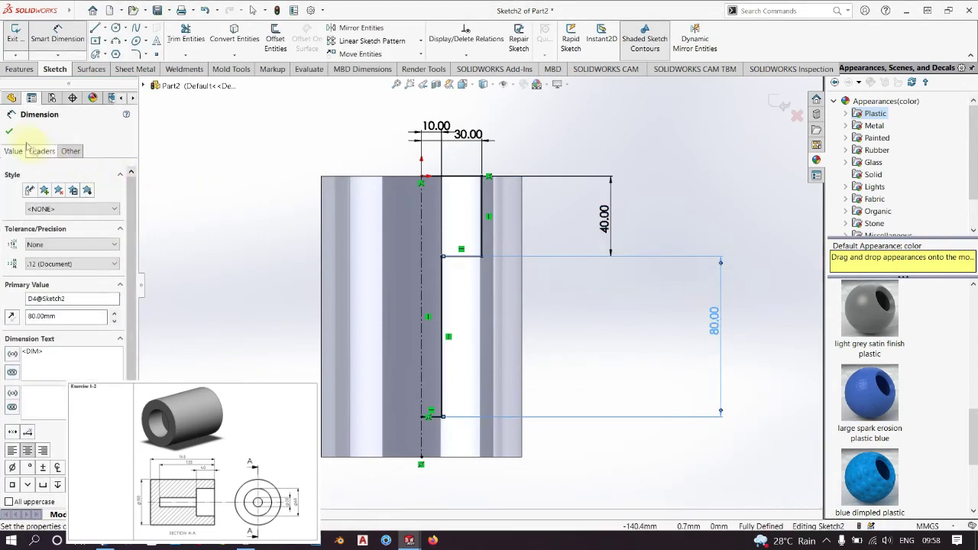
left_click(10, 133)
left_click(19, 69)
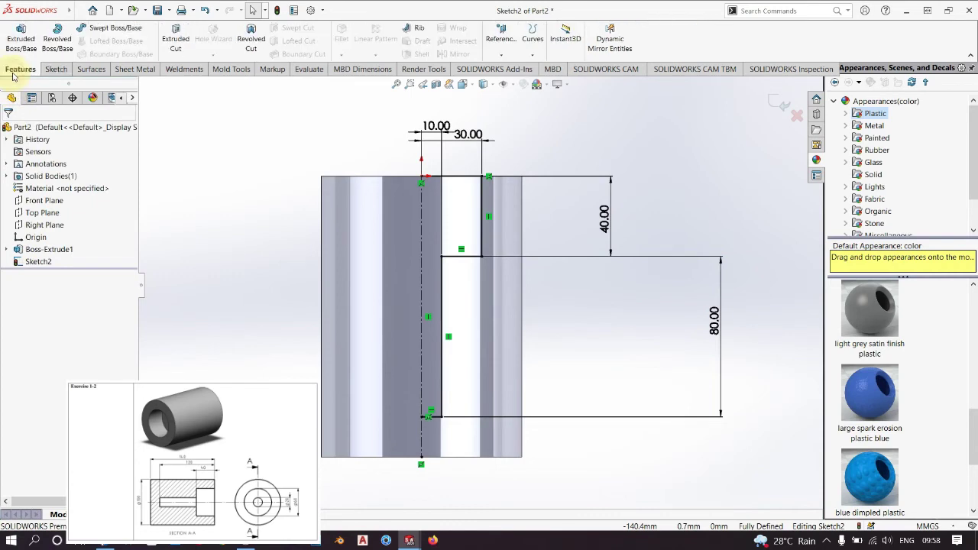
Revolve-cut the profile 360° around the centreline, creating Cut-Revolve1
left_click(252, 40)
left_click(519, 278)
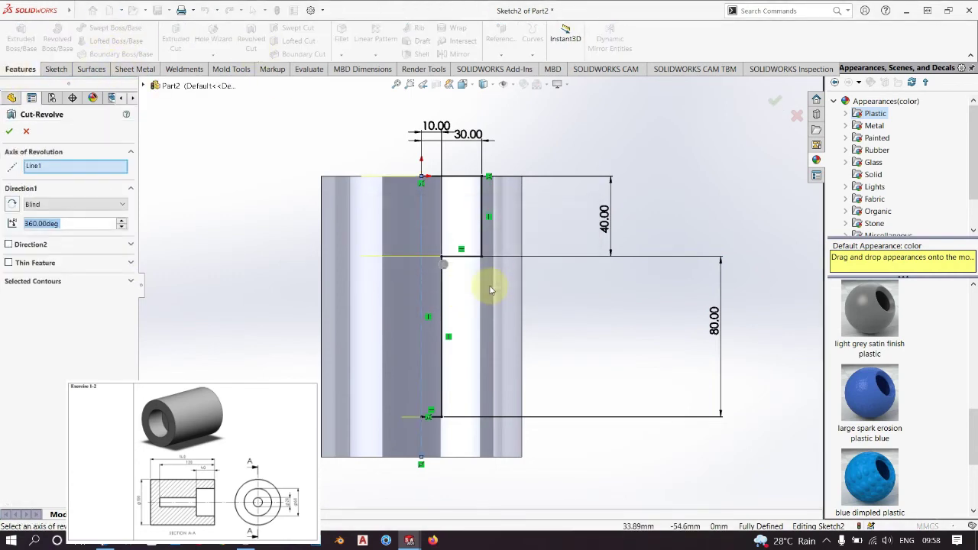
middle_click_drag(461, 313, 458, 299)
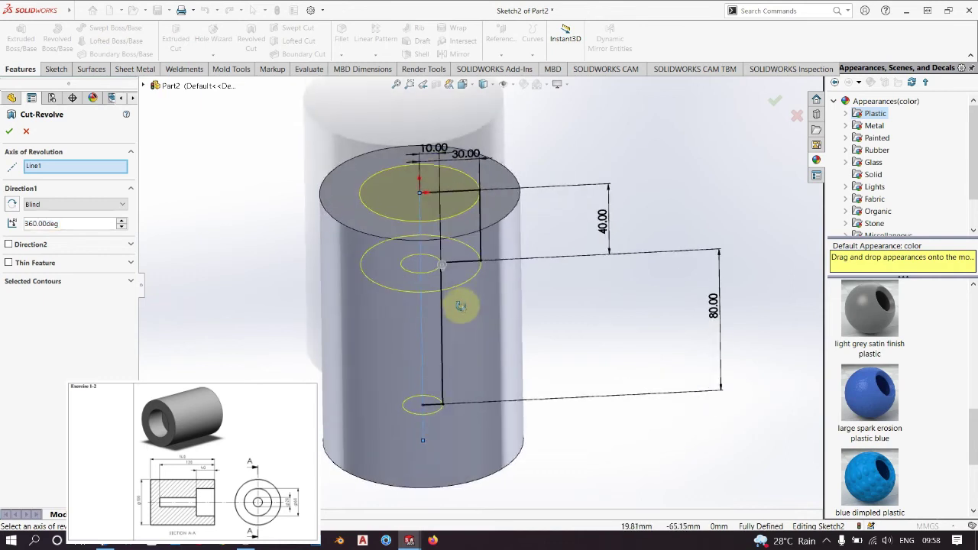
left_click(7, 131)
mouse_move(644, 389)
middle_mouse_down()
mouse_move(626, 471)
mouse_move(658, 461)
mouse_move(699, 399)
mouse_move(786, 430)
mouse_move(681, 461)
mouse_move(633, 349)
middle_mouse_up()
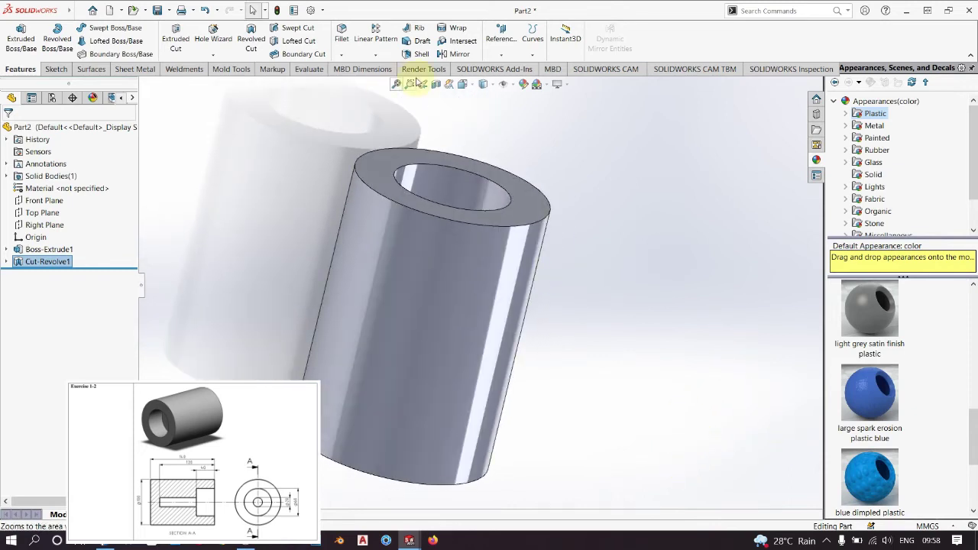
key("space")
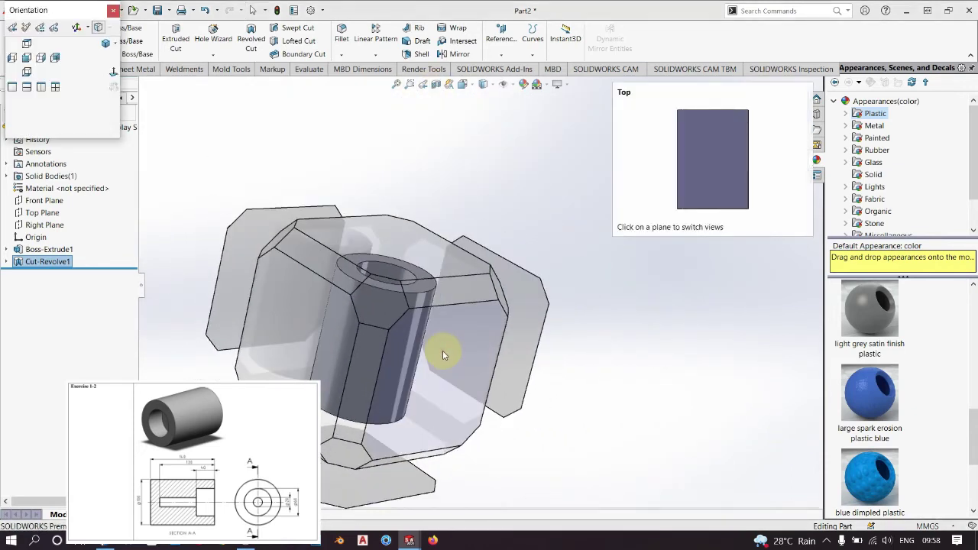
left_click(442, 350)
left_click(436, 84)
middle_click_drag(600, 142, 606, 159)
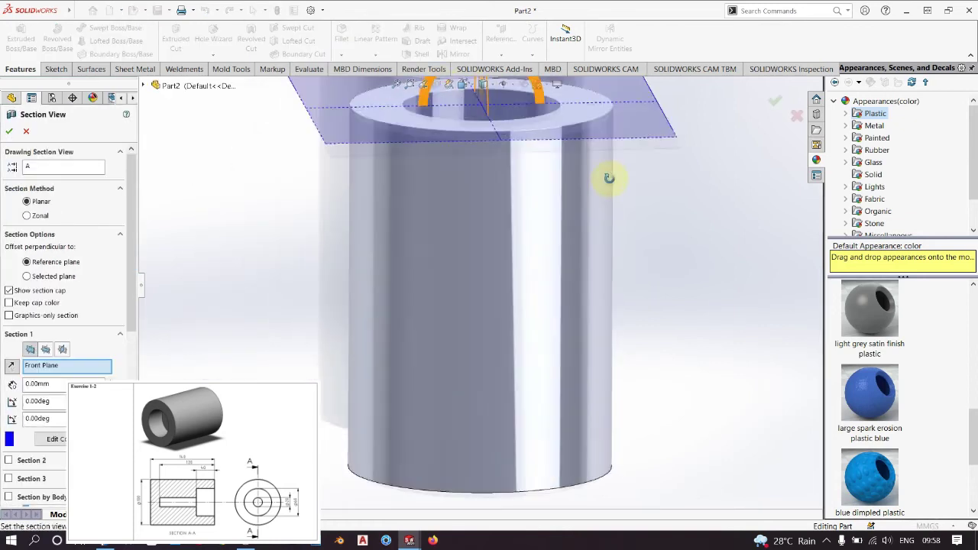
key("f")
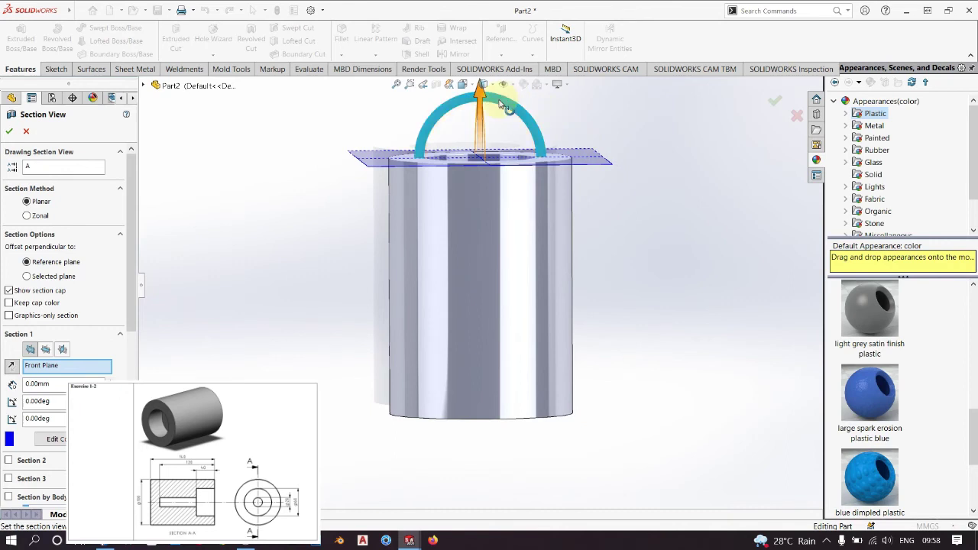
mouse_move(502, 104)
left_mouse_down()
mouse_move(540, 130)
mouse_move(558, 271)
left_mouse_up()
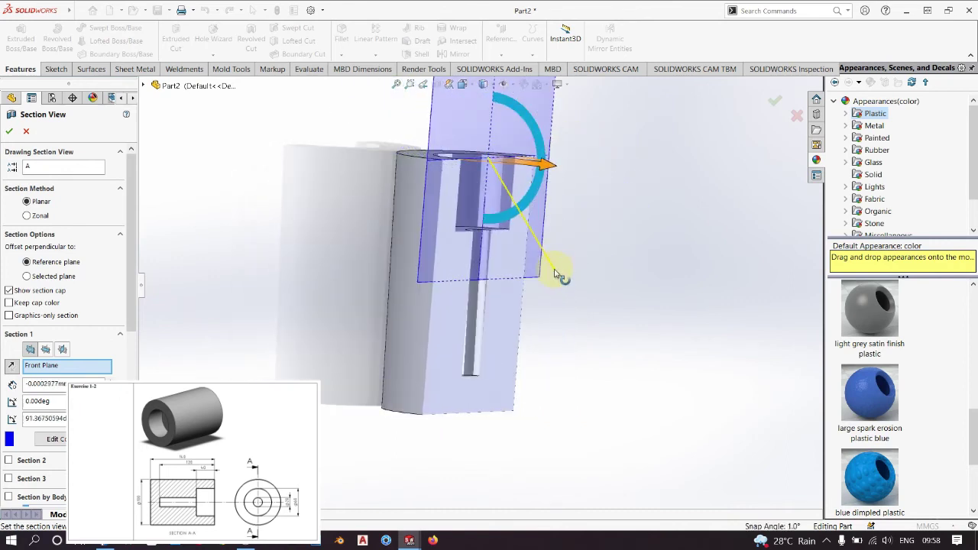
left_click_drag(558, 271, 558, 268)
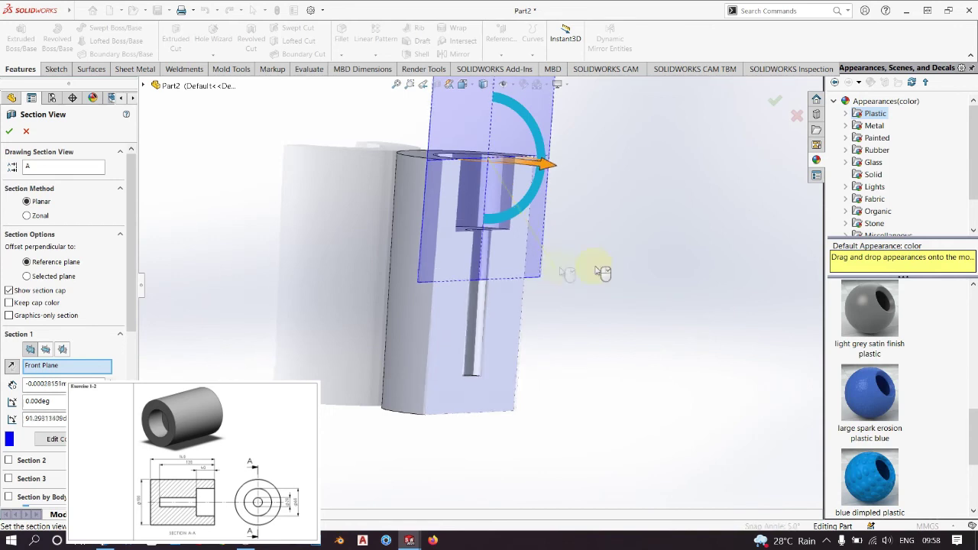
key("space")
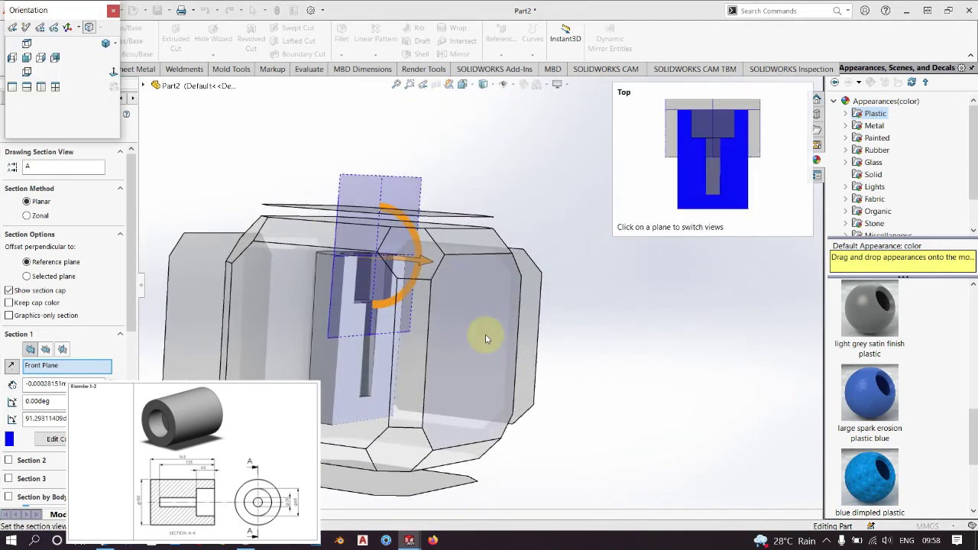
left_click(485, 334)
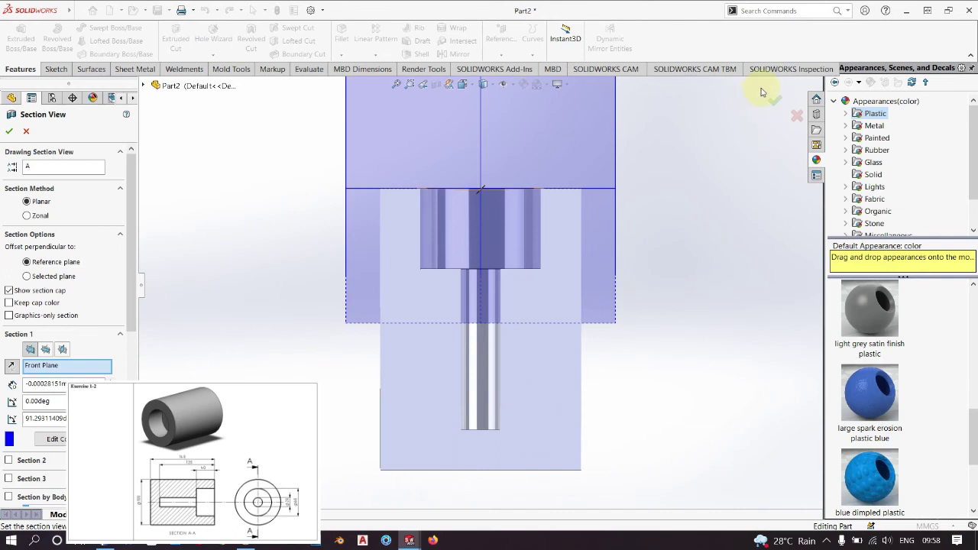
left_click(774, 100)
mouse_move(550, 256)
middle_mouse_down()
mouse_move(411, 308)
mouse_move(415, 375)
mouse_move(415, 333)
mouse_move(430, 302)
middle_mouse_up()
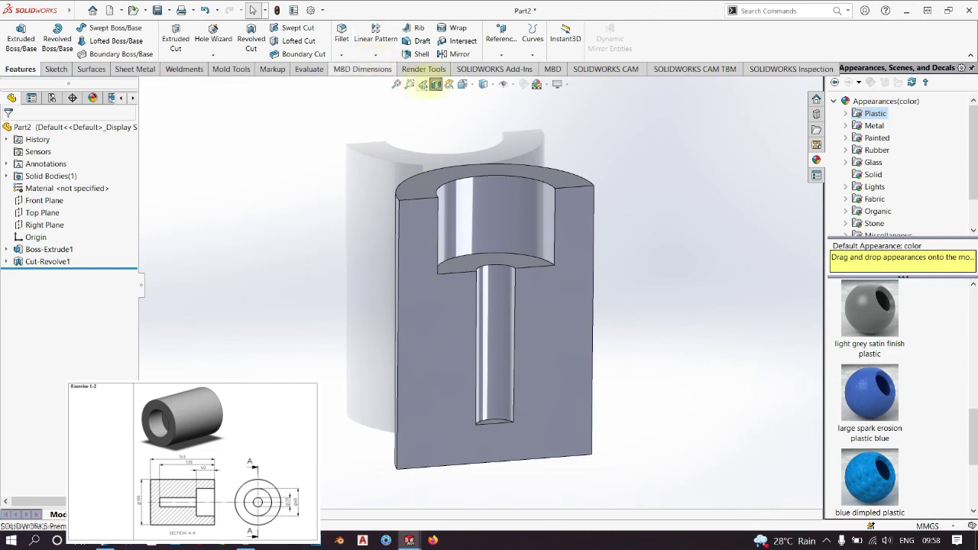
left_click(436, 84)
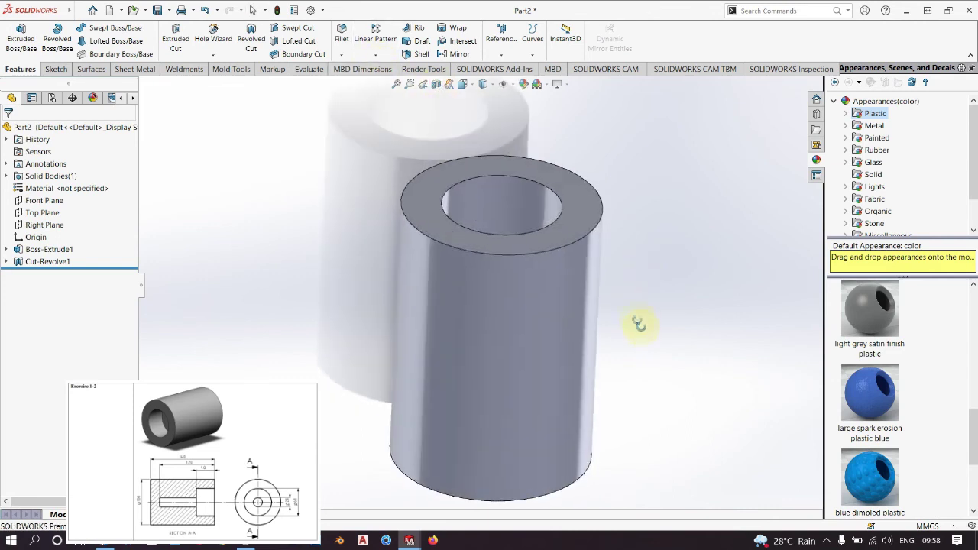
mouse_move(502, 324)
middle_mouse_down()
mouse_move(517, 395)
mouse_move(447, 196)
mouse_move(545, 260)
middle_mouse_up()
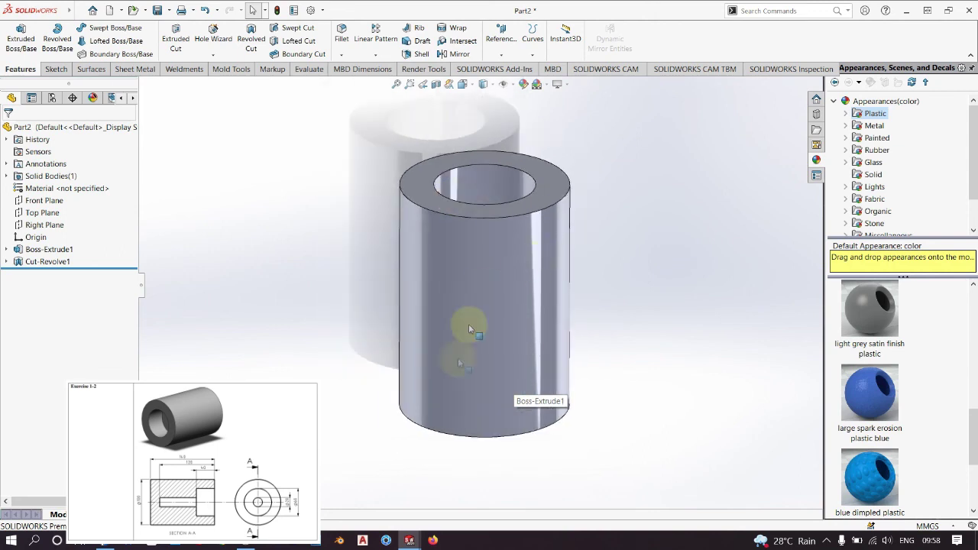